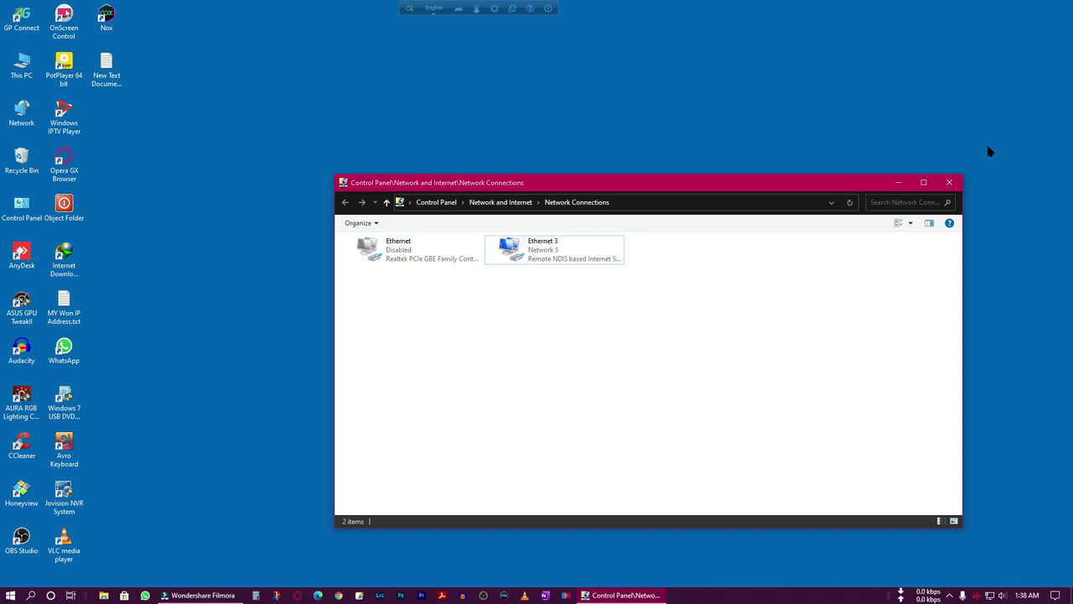
Close Network Connections and load the router page at 192.168.0.1 in Edge.
left_click(950, 182)
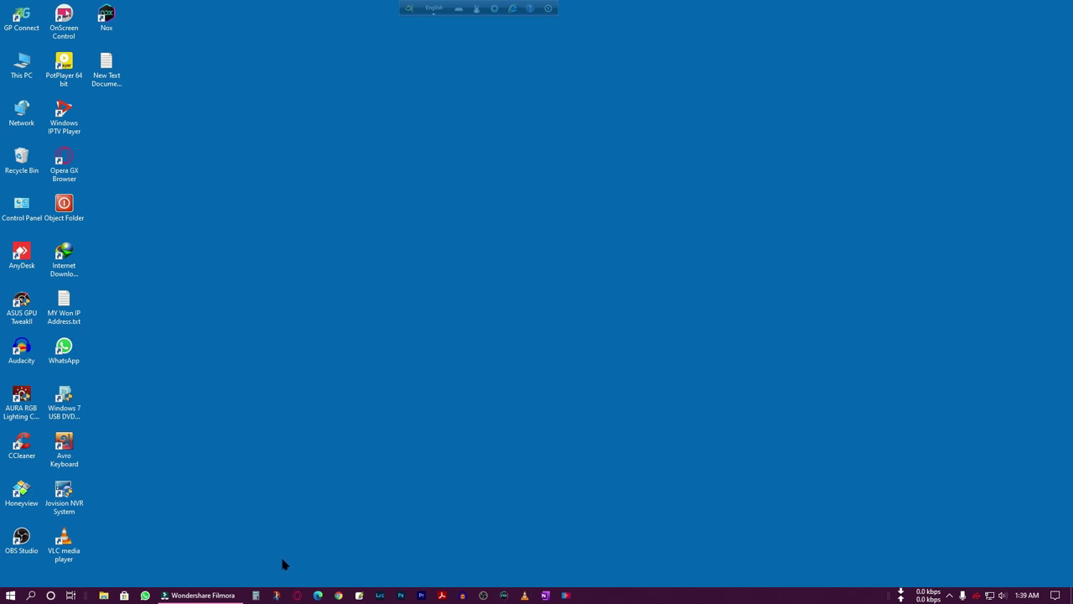
left_click(317, 595)
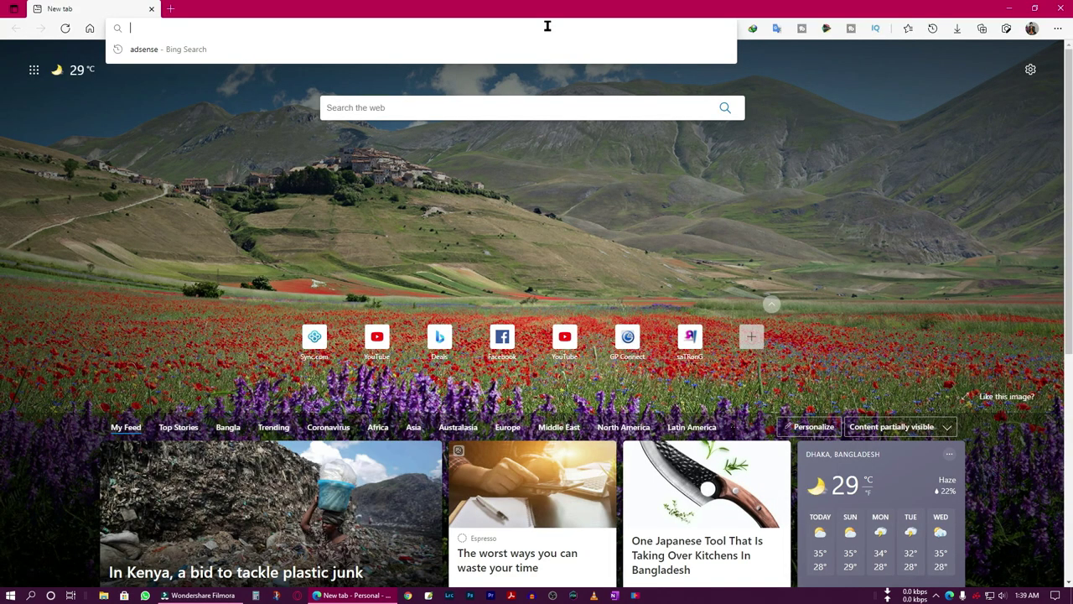
type("192.168.0.")
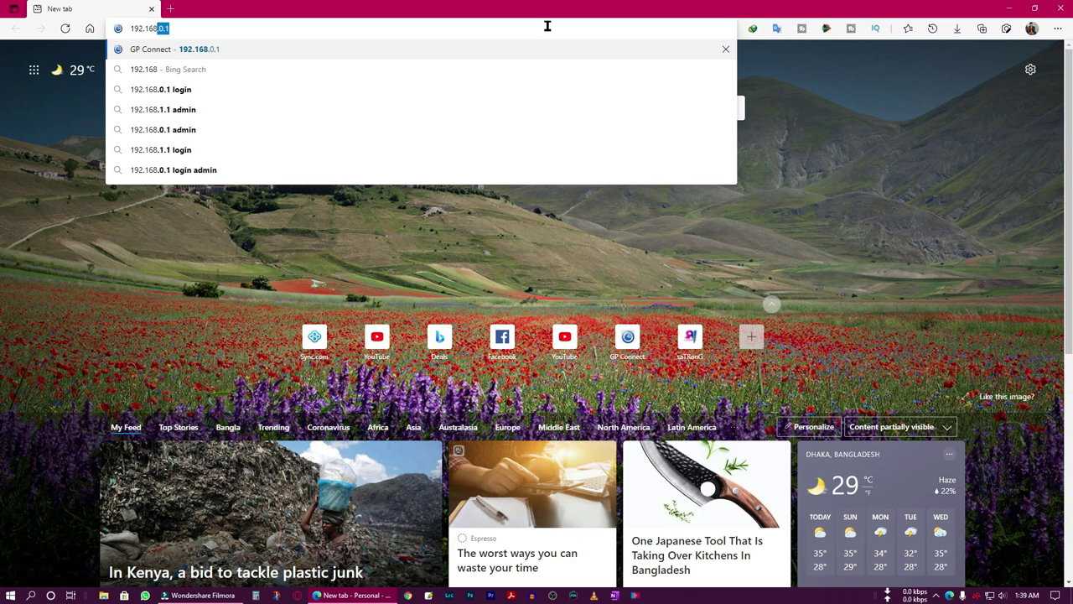
type("1")
key("Return")
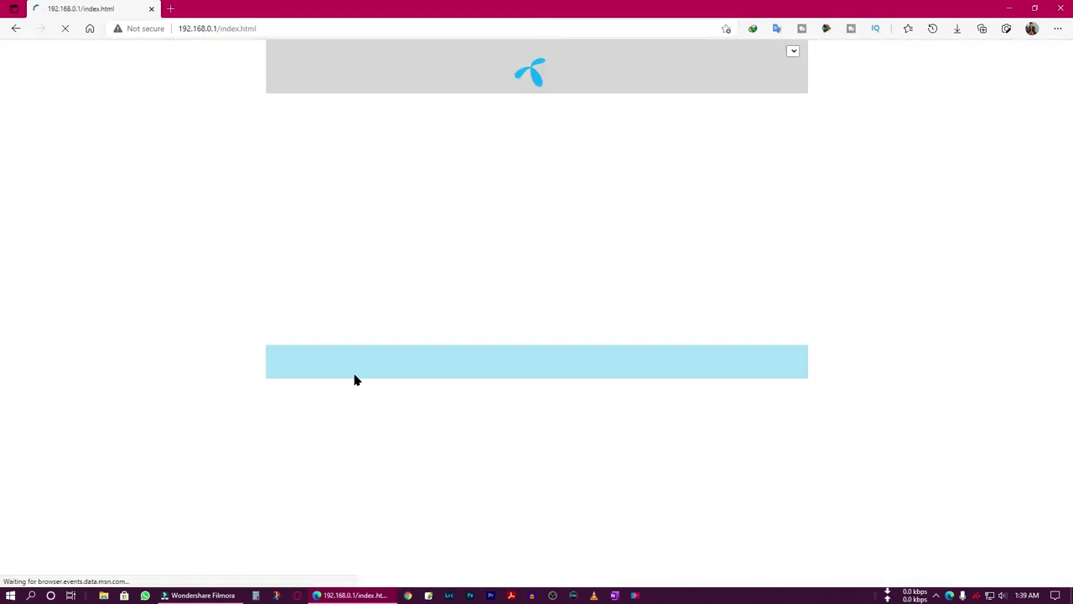
Log in to the GP Connect router with the admin password and zoom the dashboard in.
left_click(517, 185)
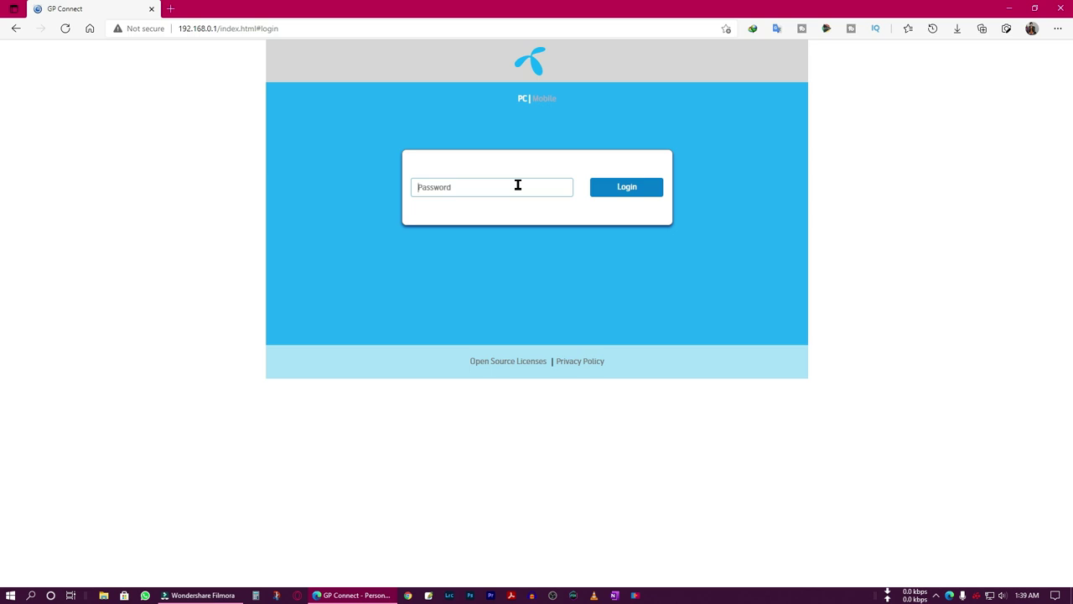
type("•••••")
key("Return")
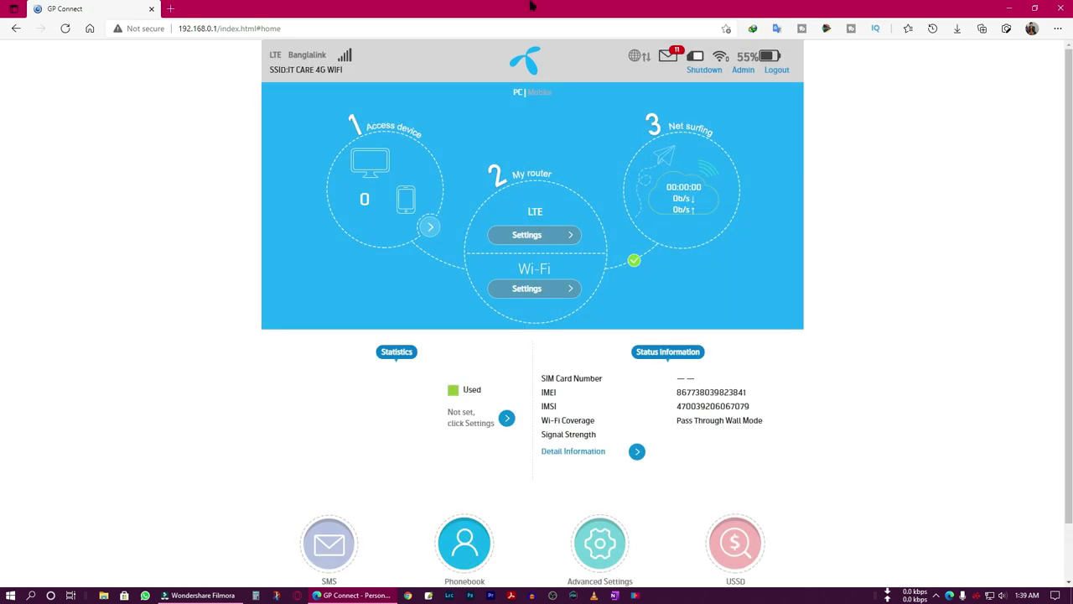
key("ctrl+plus")
key("ctrl+plus")
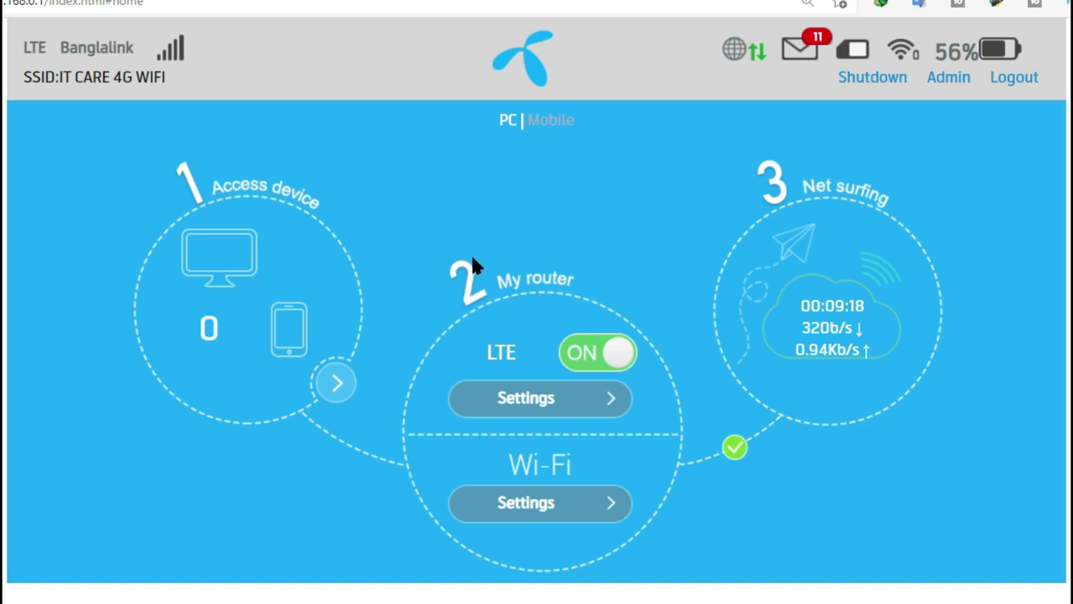
Go to Wi-Fi Settings and switch to its Advanced Settings tab.
left_click(538, 499)
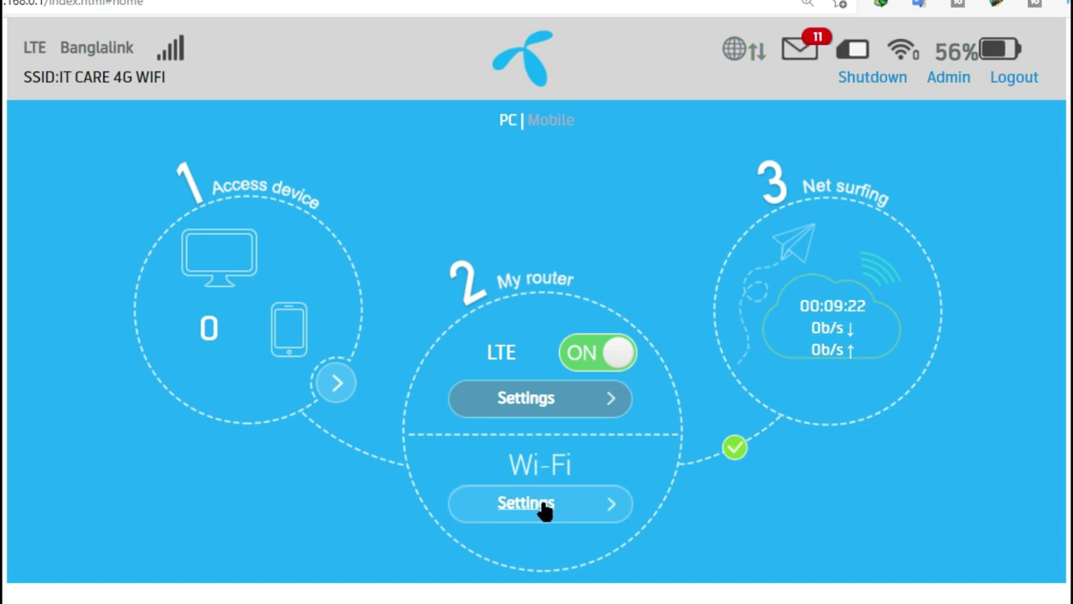
left_click(544, 505)
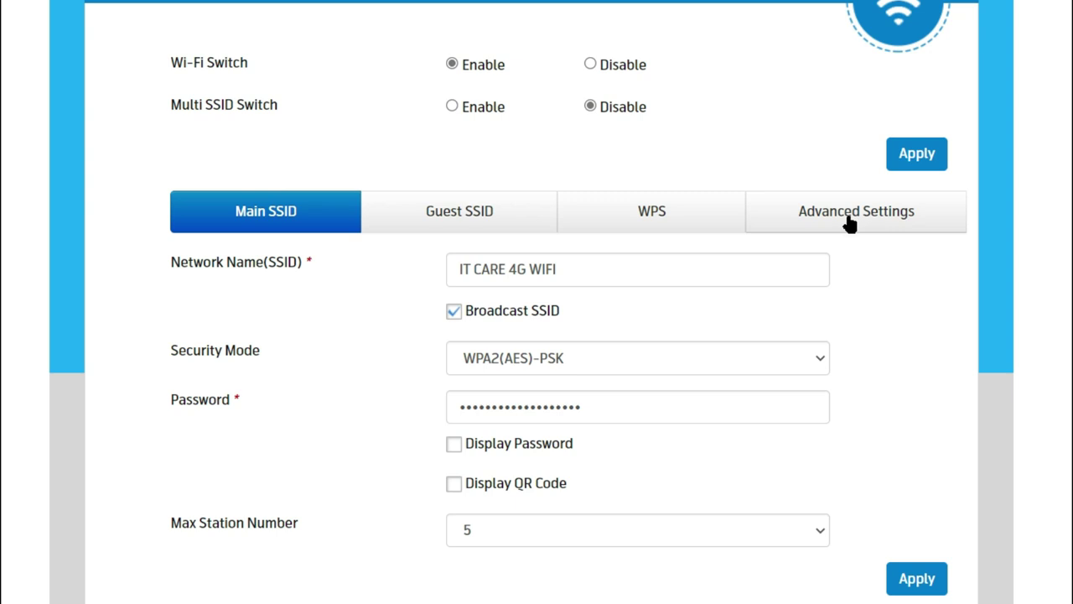
left_click(874, 227)
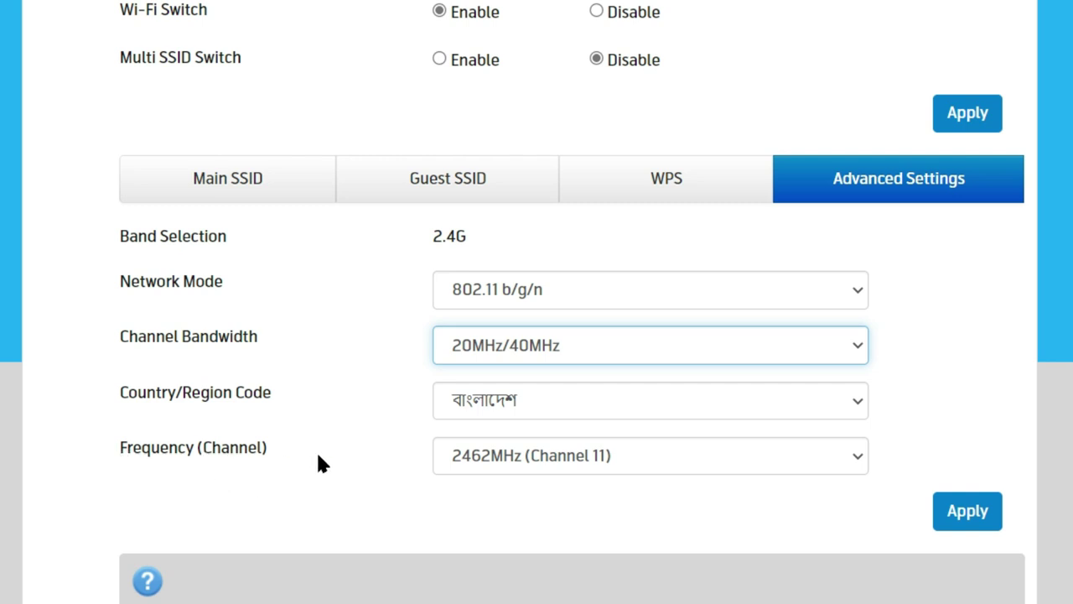
Choose 2462MHz (Channel 11) as the frequency, apply it, and confirm devices will reconnect.
left_click(483, 460)
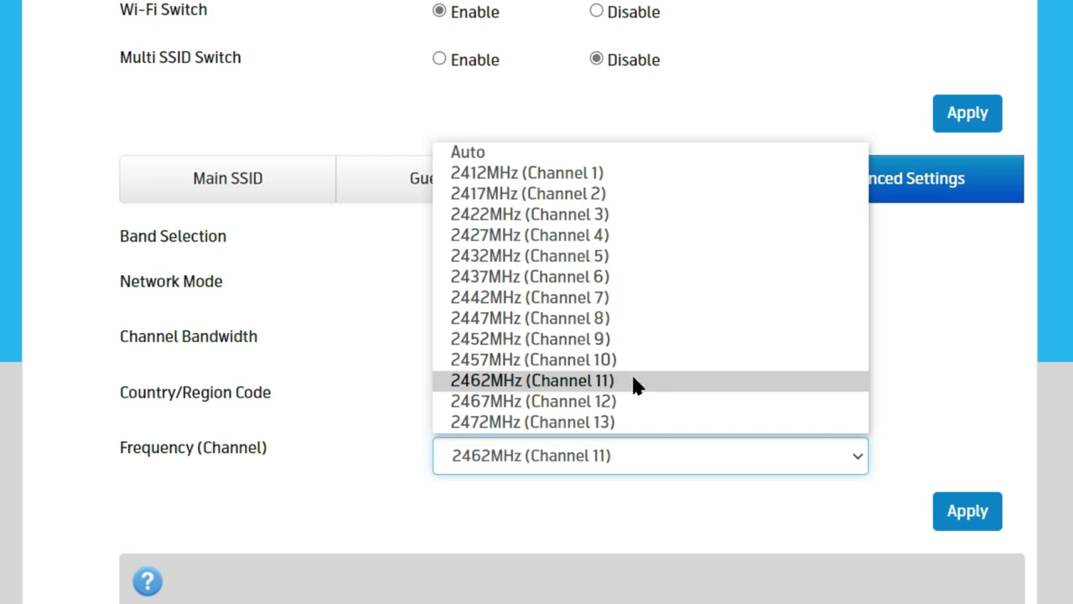
left_click(635, 379)
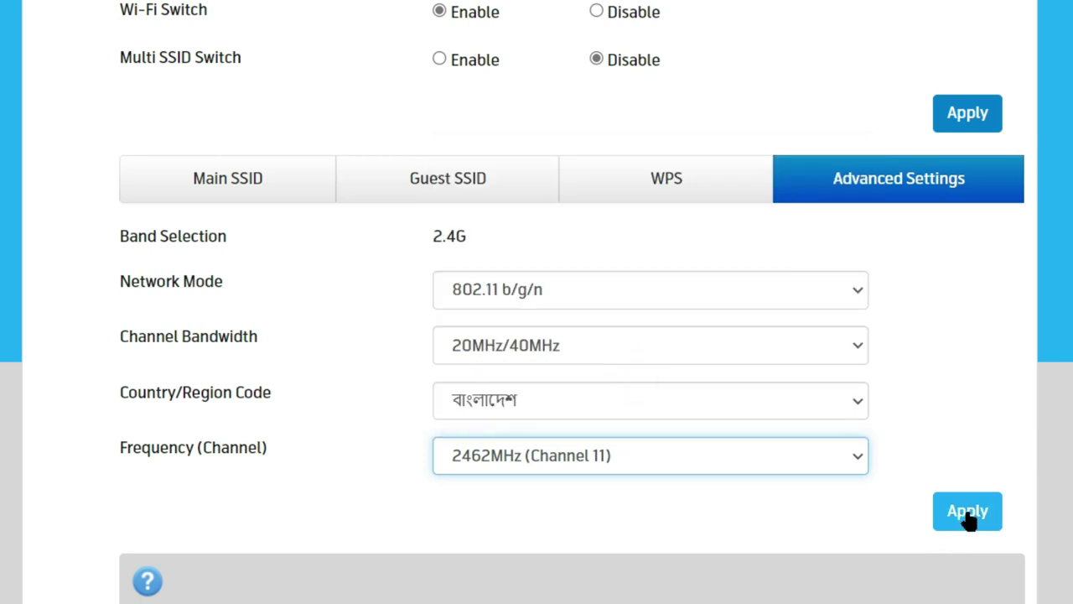
left_click(966, 513)
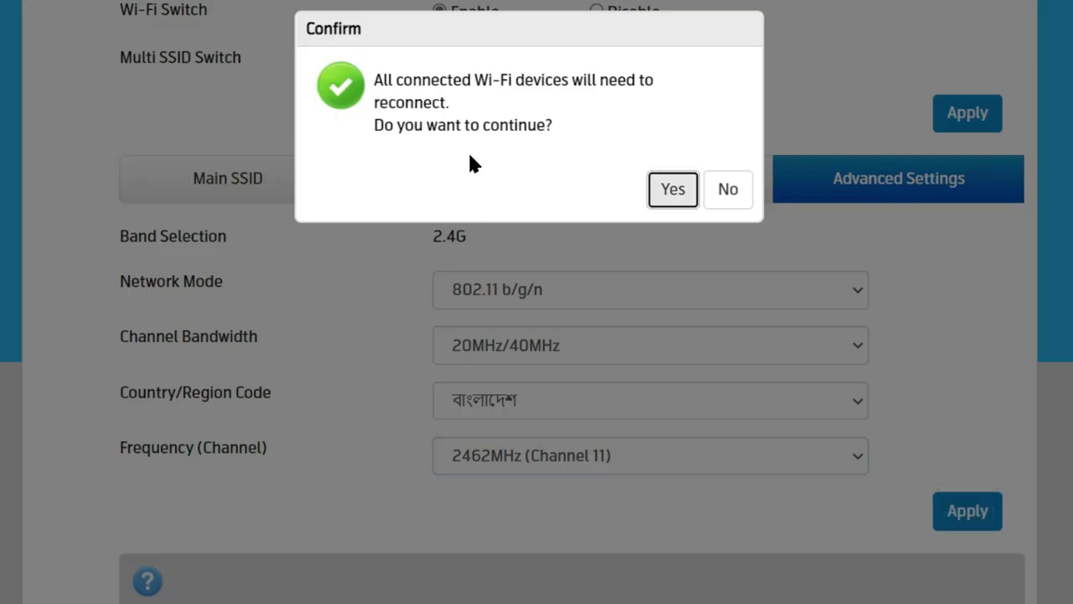
left_click(662, 193)
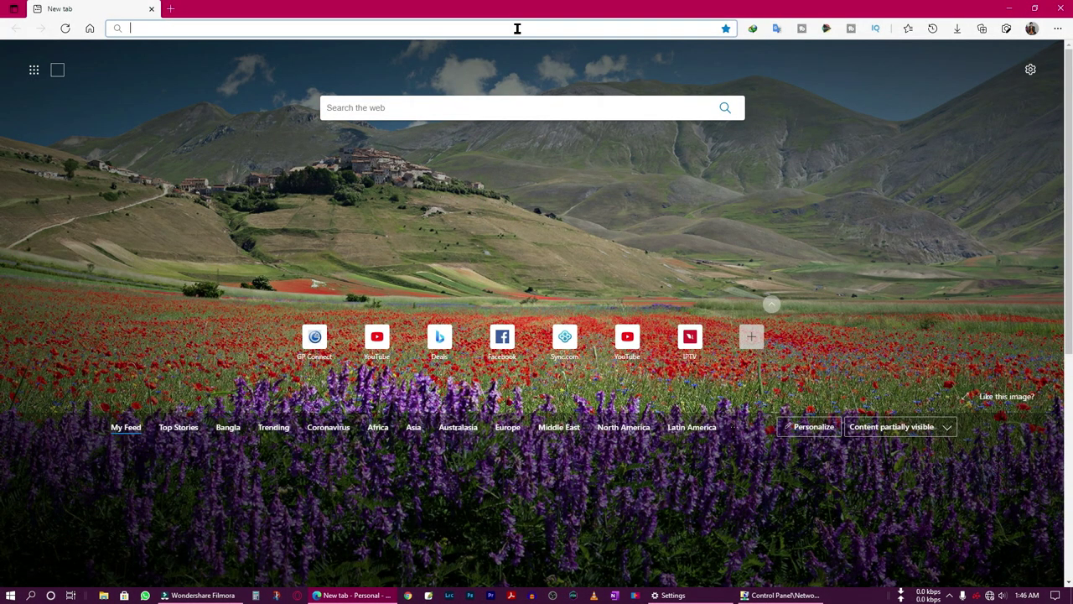
Enter 192.168.0.1 in the address bar to reach the TP-Link TL-WR940N login-password page.
left_click(517, 29)
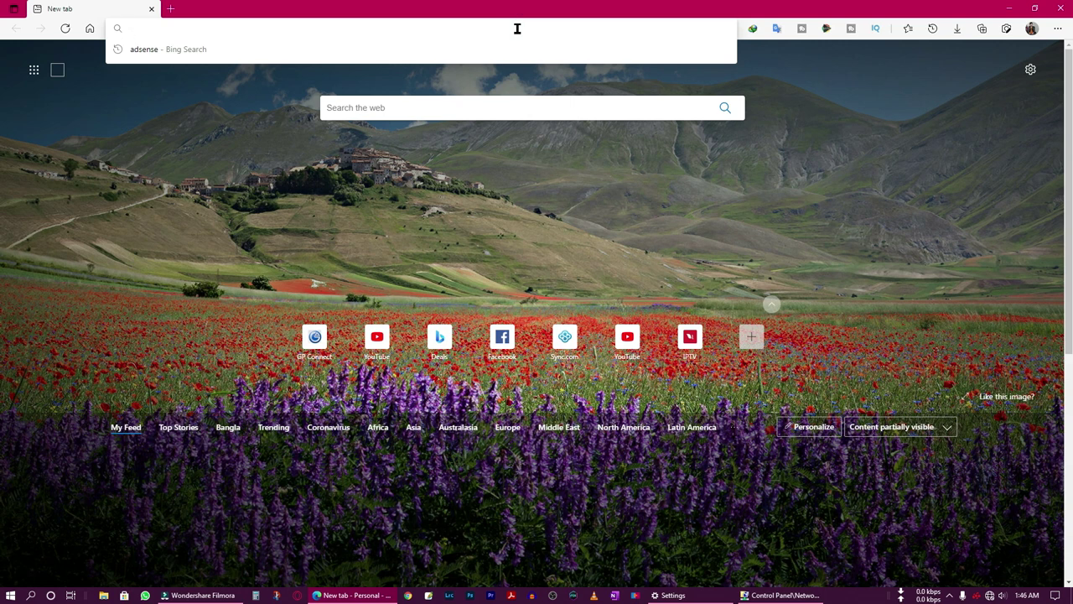
type("192.168.0.1")
key("Return")
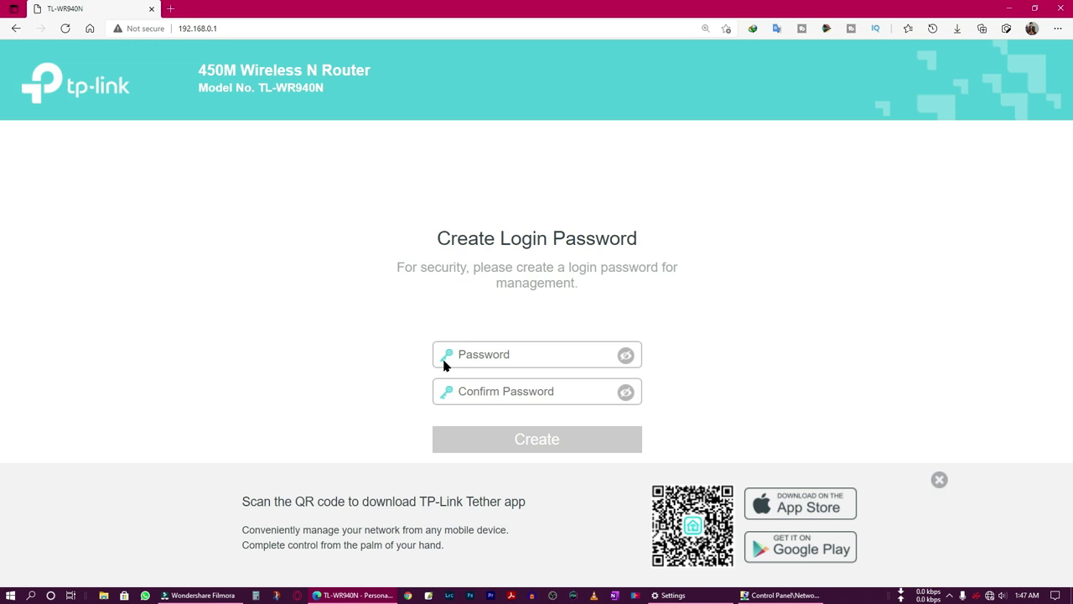
Enter and confirm a new router login password, create it, and scroll up on Quick Setup.
left_click(511, 355)
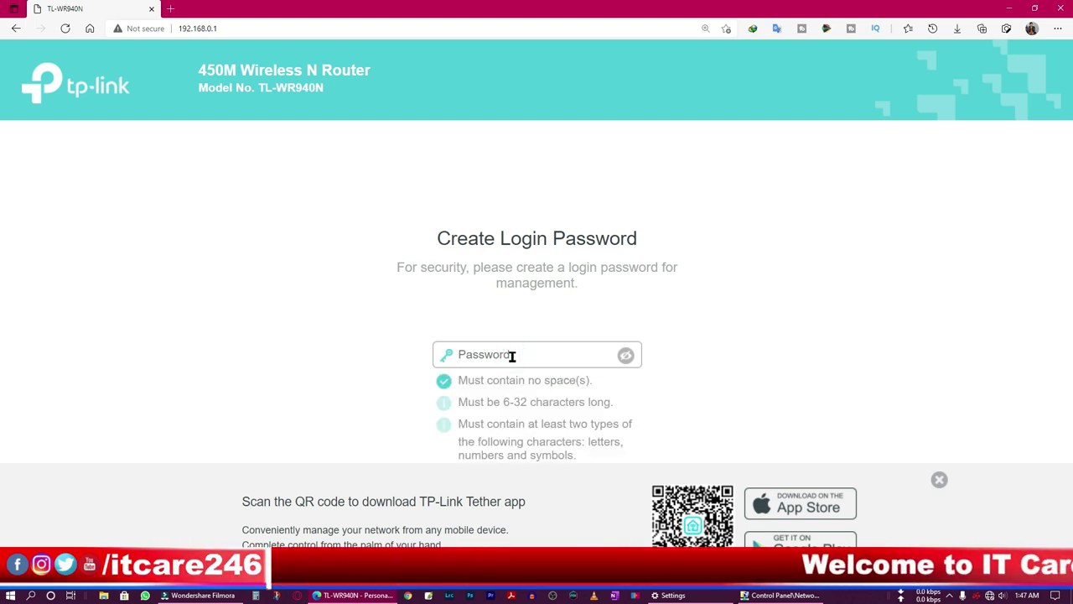
type("abc1")
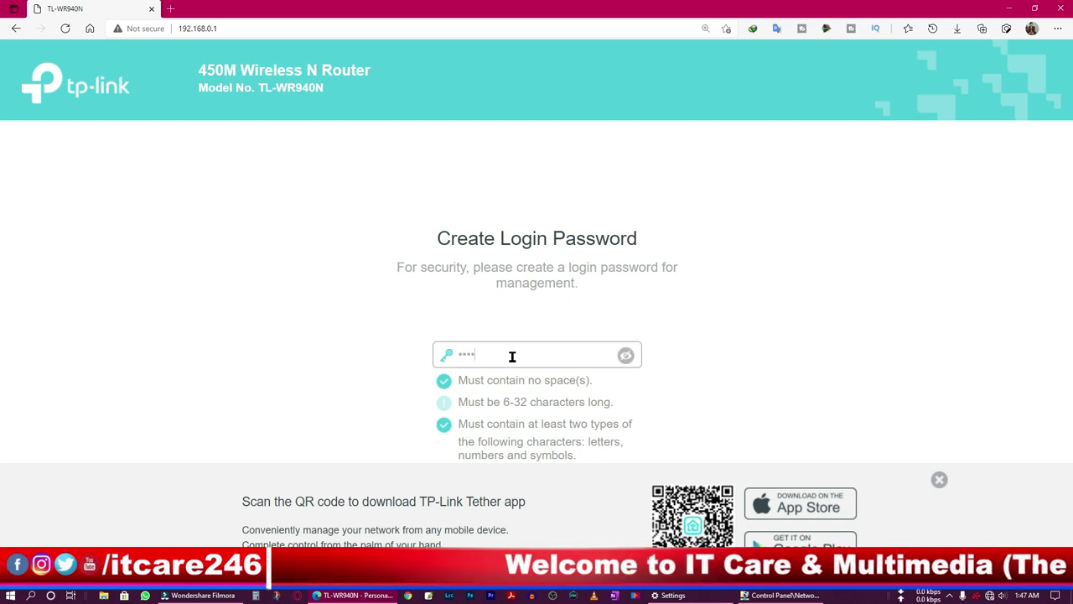
type("23")
left_click(817, 347)
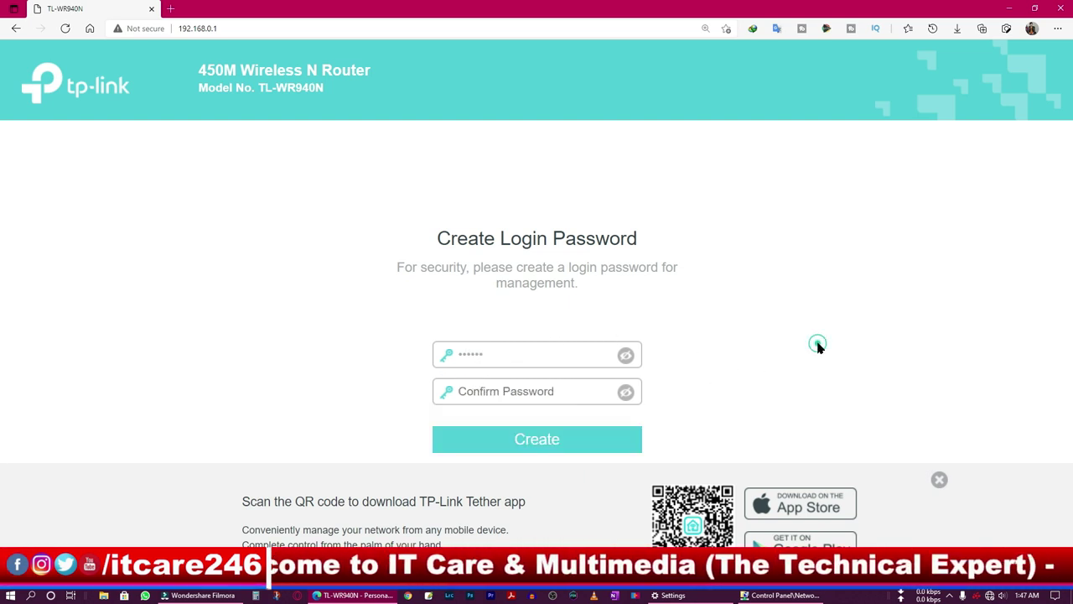
left_click(581, 393)
type("ab")
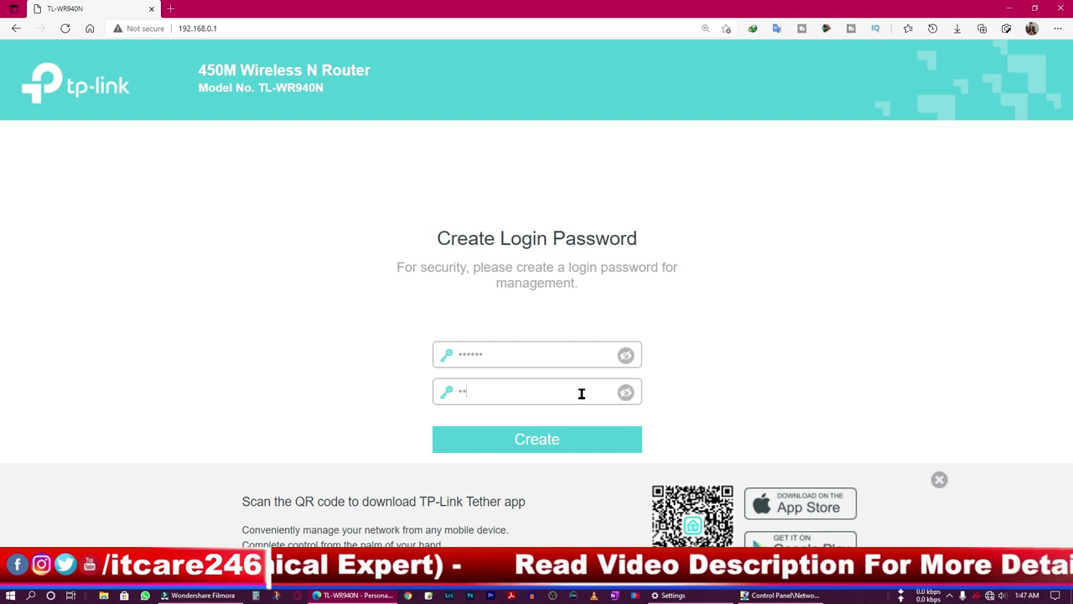
type("c123")
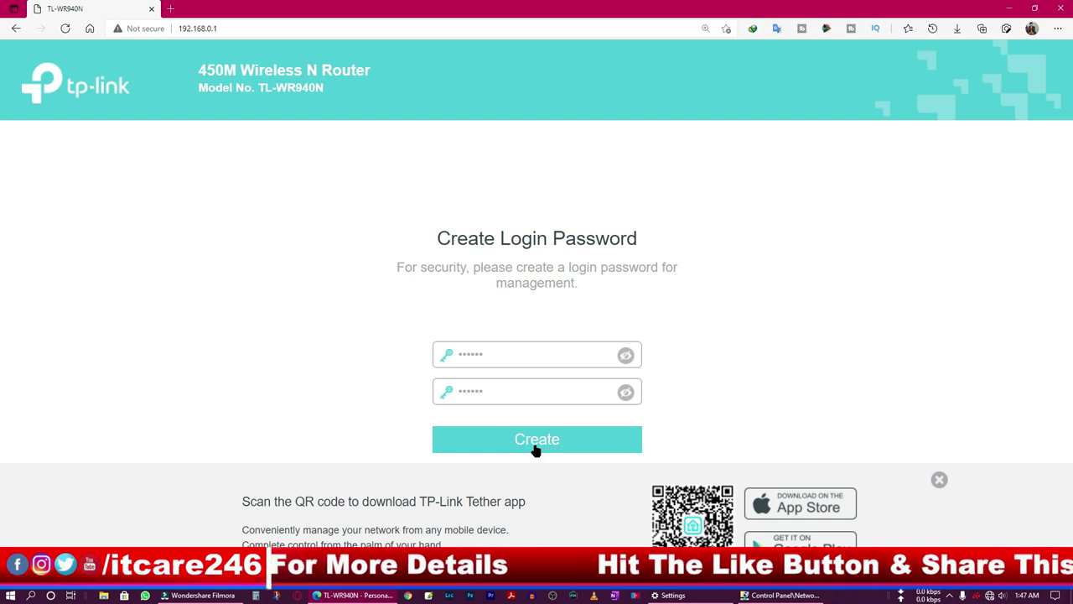
left_click(537, 451)
scroll(442, 420, "up", 4)
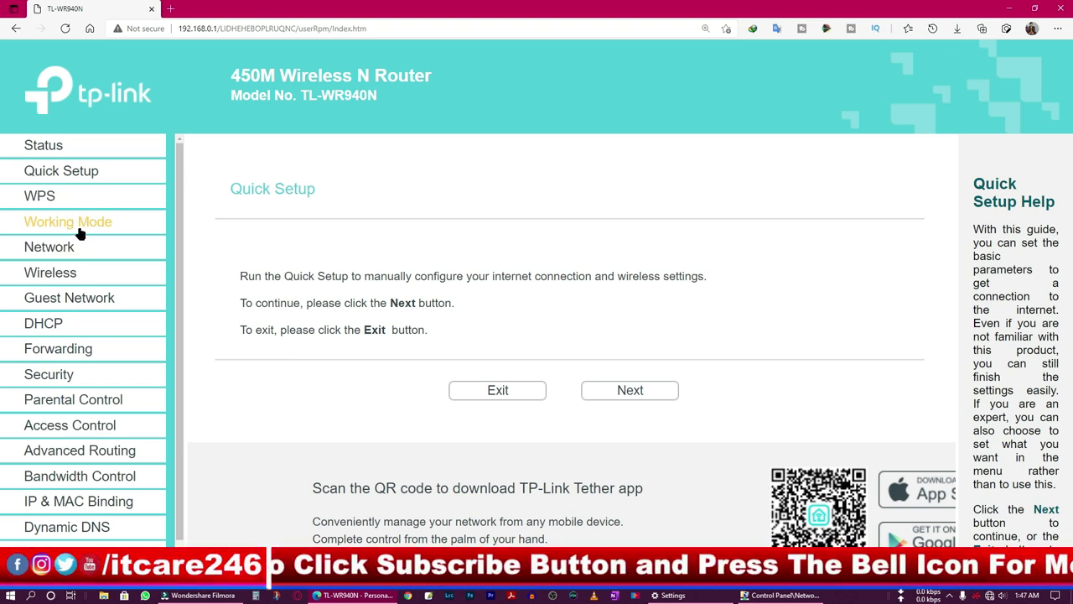
key("ctrl+minus")
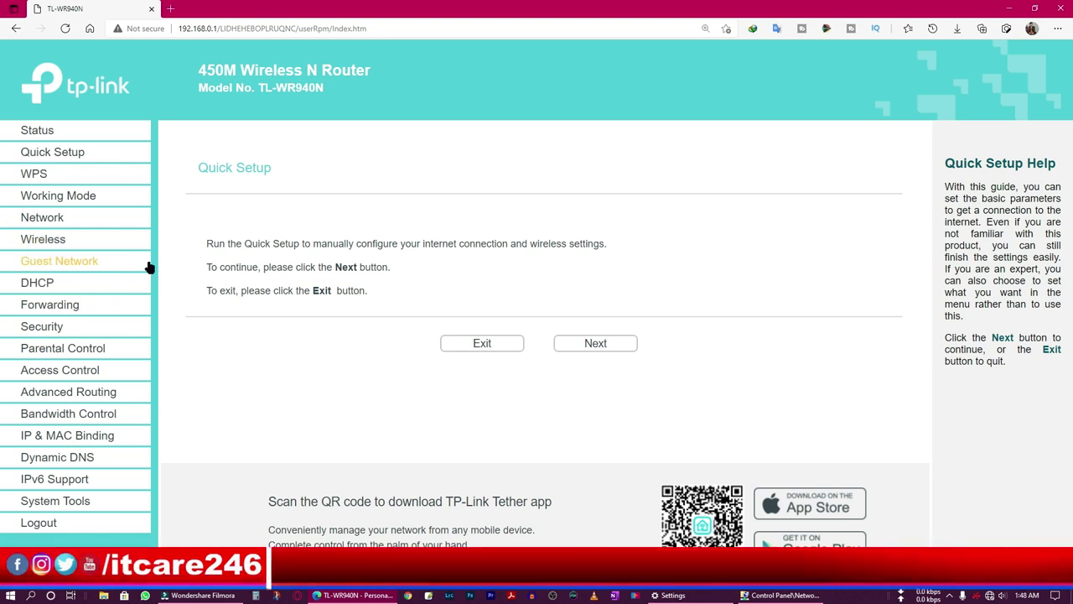
Select Range Extender under Working Mode, save, and confirm the router reboot.
left_click(78, 202)
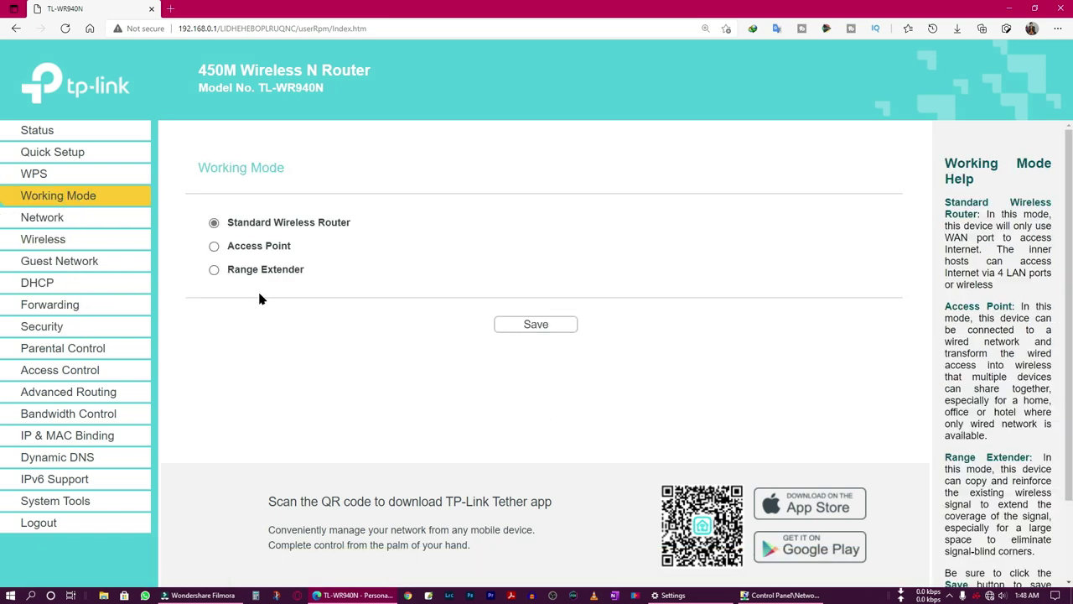
key("ctrl+plus")
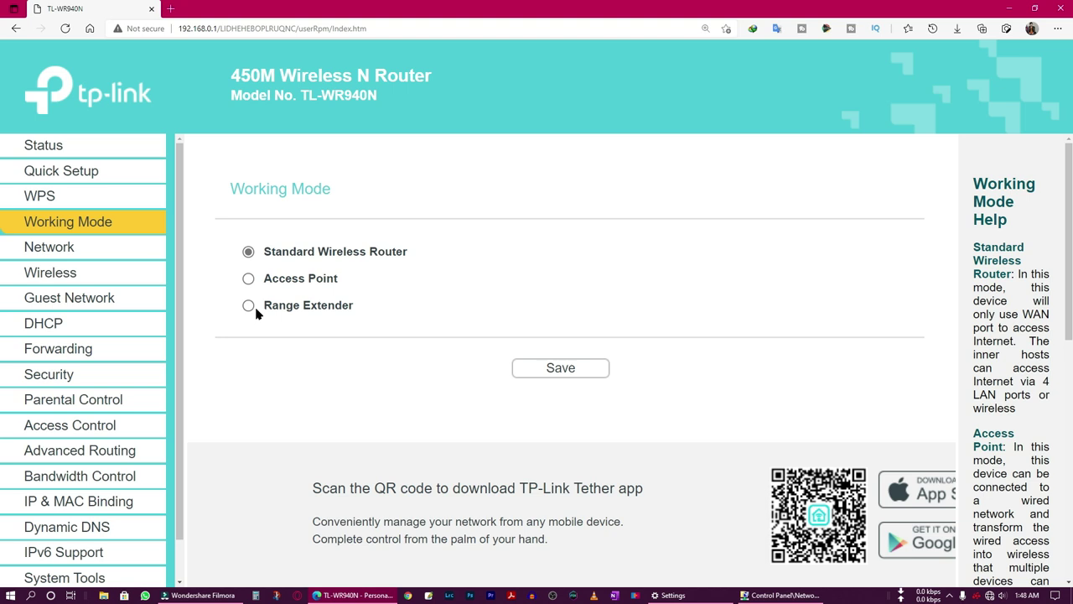
left_click(249, 307)
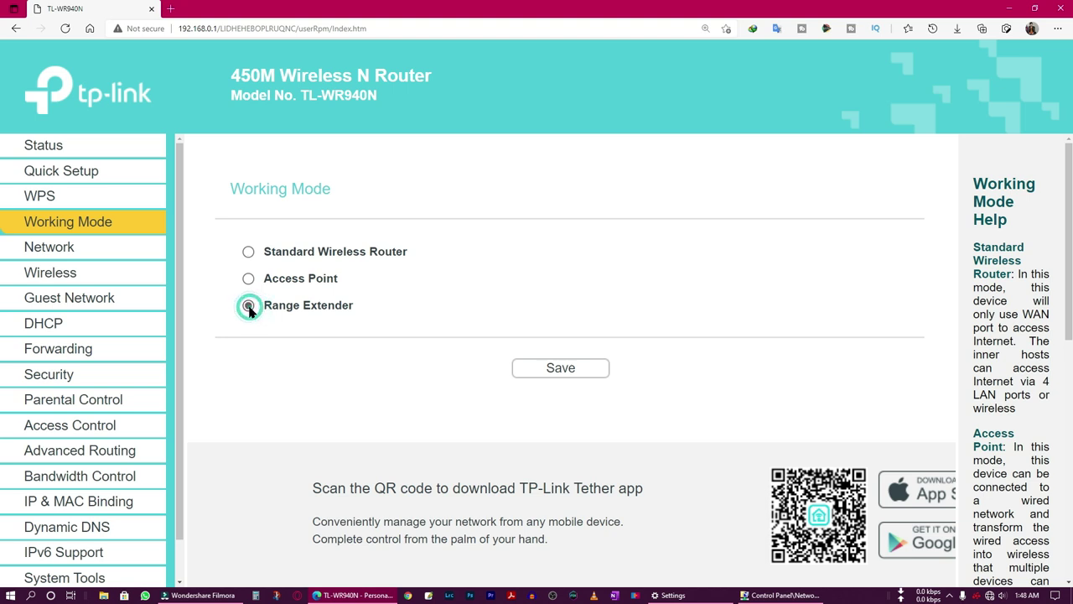
left_click(554, 373)
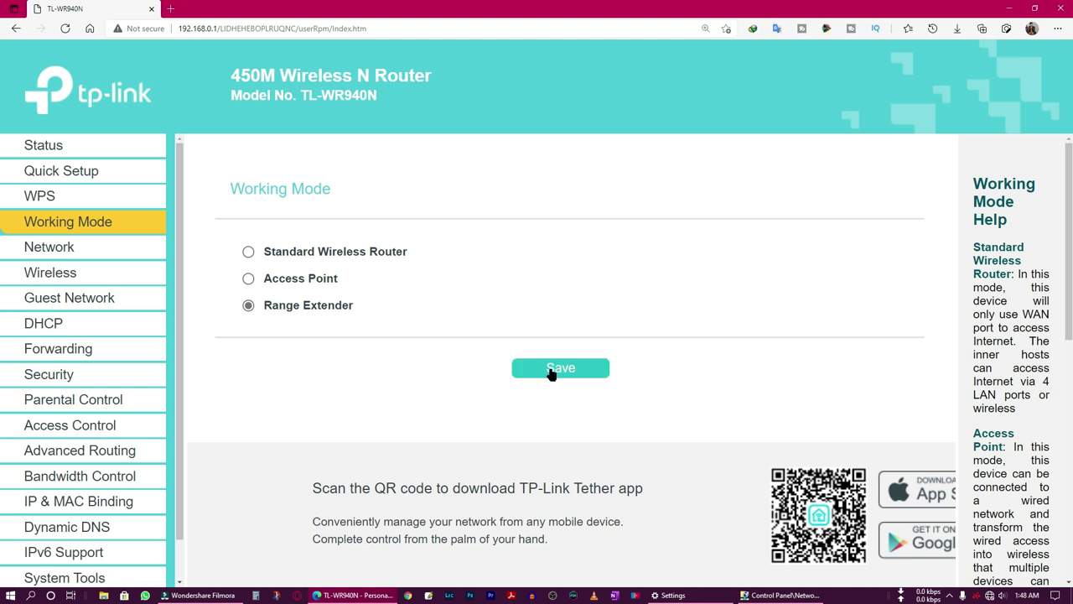
left_click(589, 101)
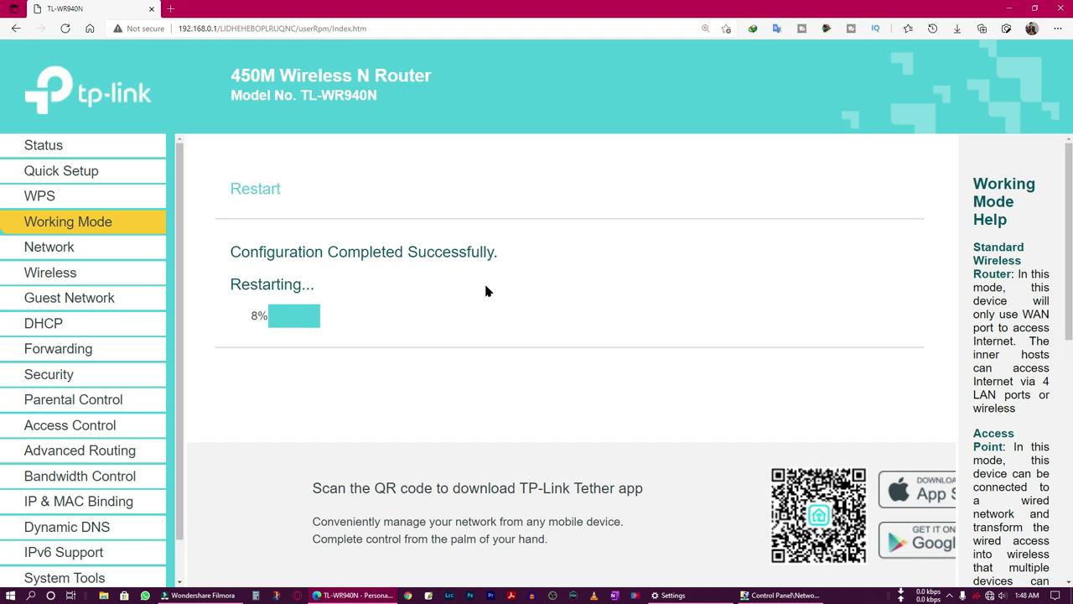
After the restart, readjust the page zoom and focus the login password field.
key("ctrl+minus")
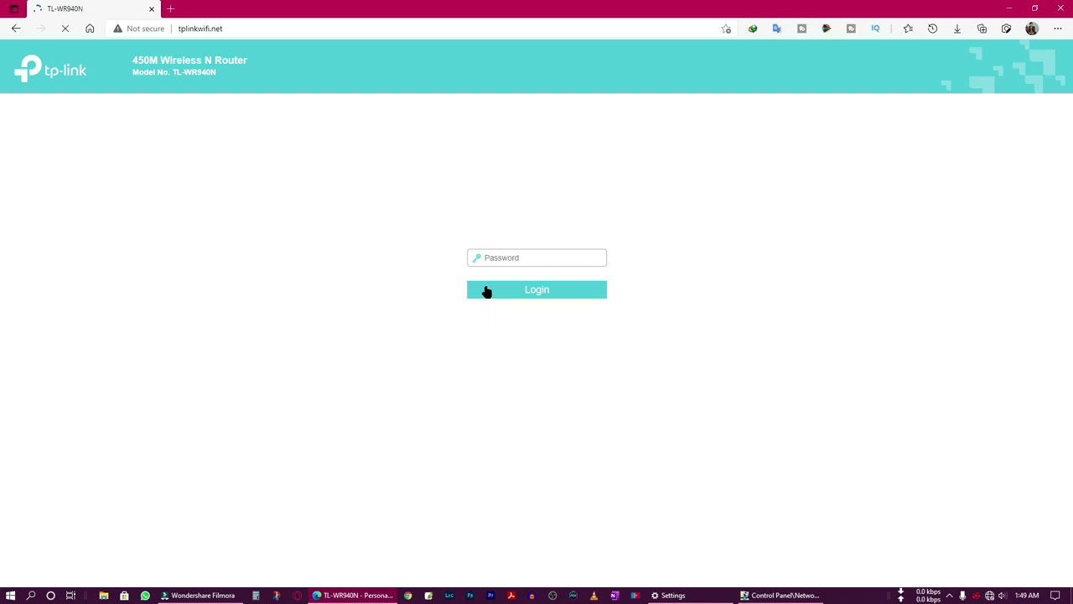
key("ctrl+plus")
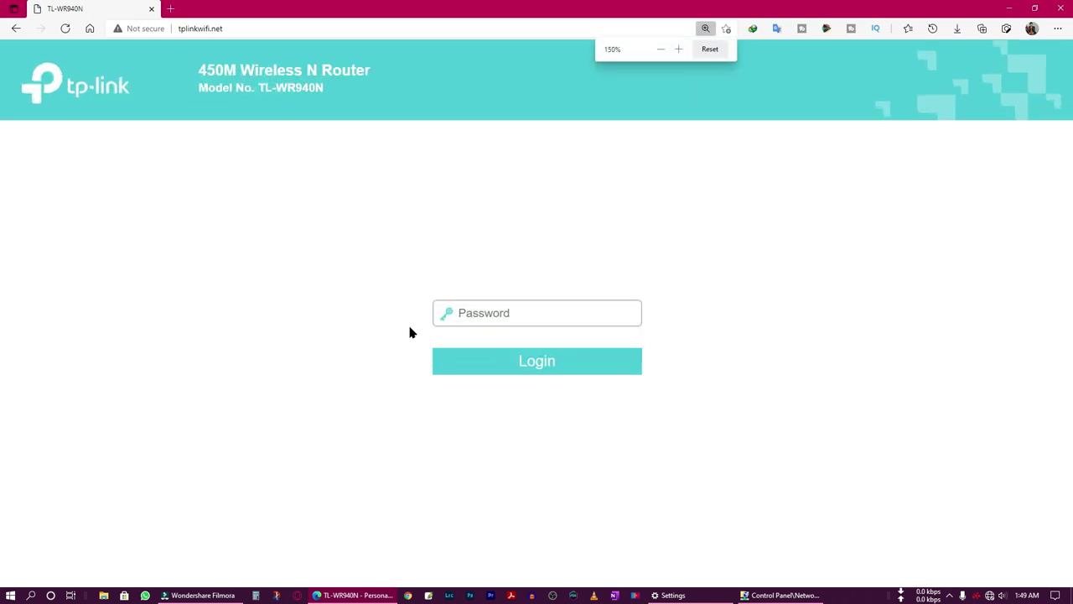
left_click(523, 316)
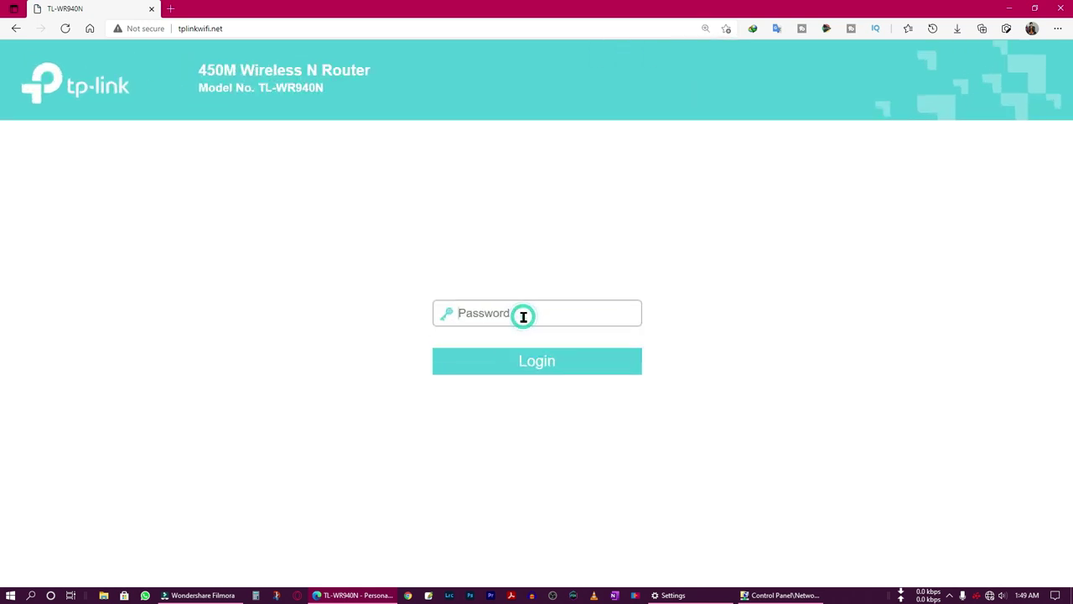
left_click(521, 362)
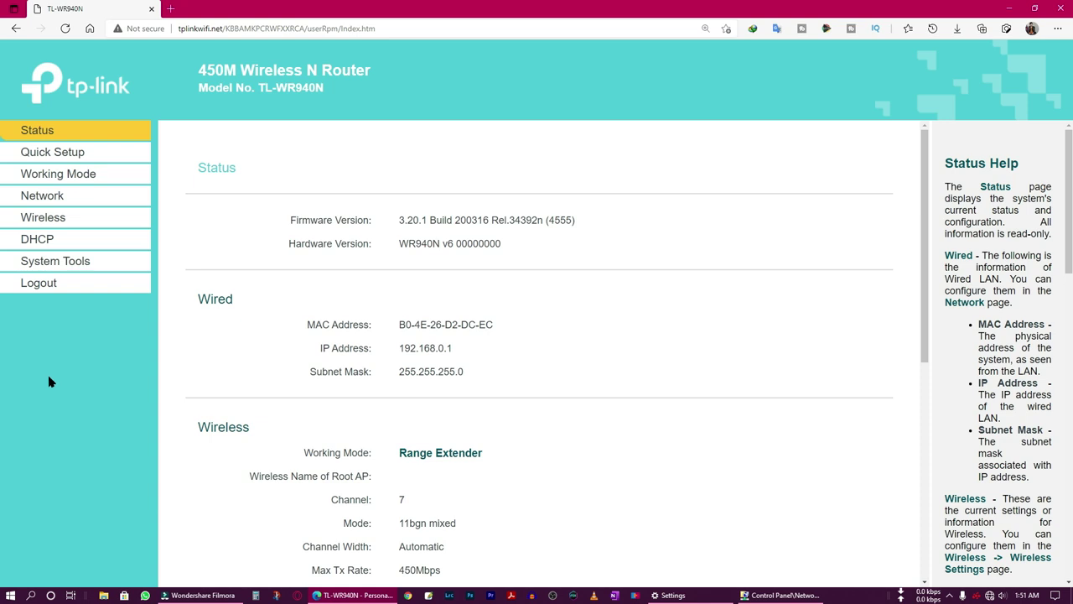
Go to Wireless > Connect to Network and start a Survey scan for nearby networks.
left_click(47, 223)
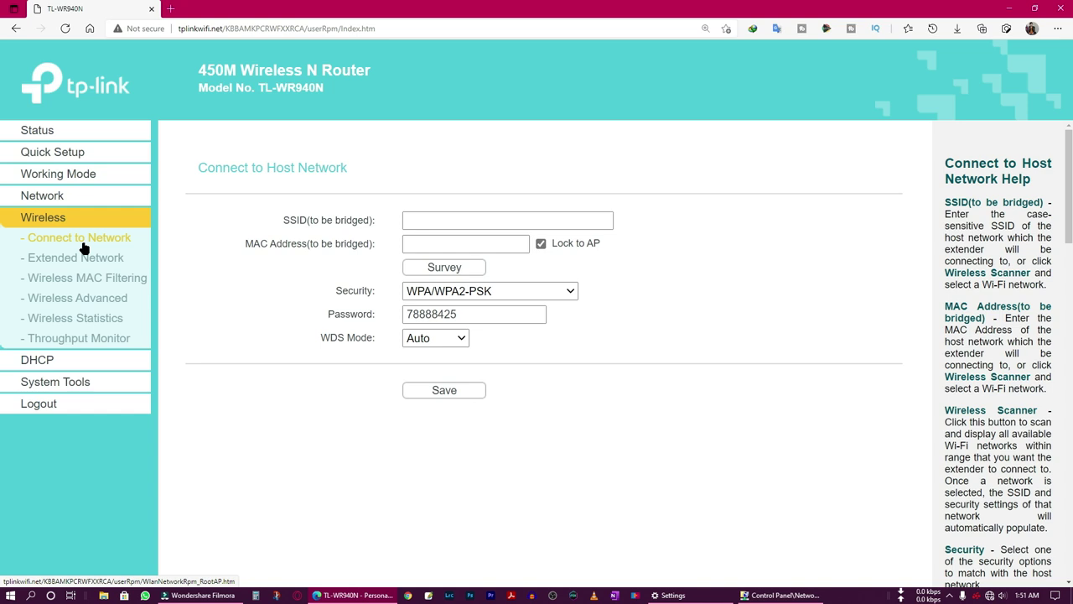
left_click(84, 241)
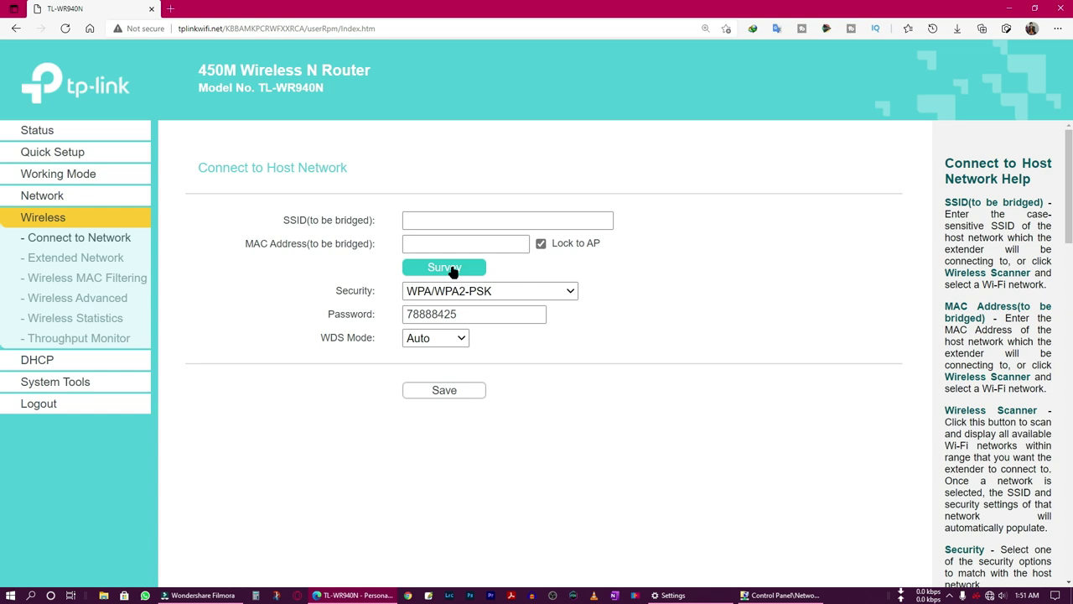
left_click(450, 270)
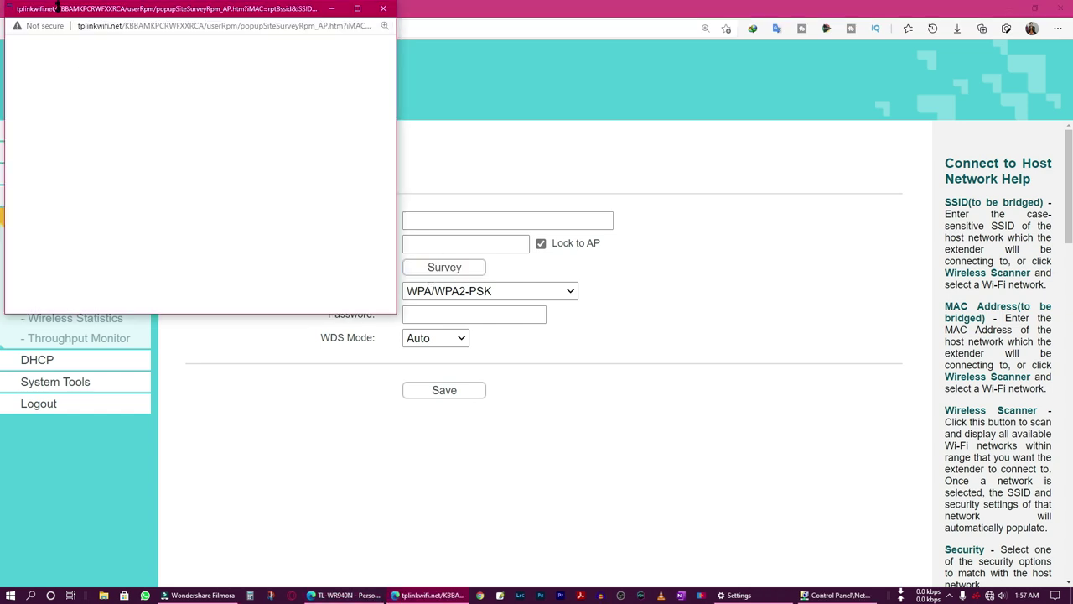
Maximize the survey AP List and connect to IT CARE 4G WIFI.
left_click_drag(119, 27, 439, 166)
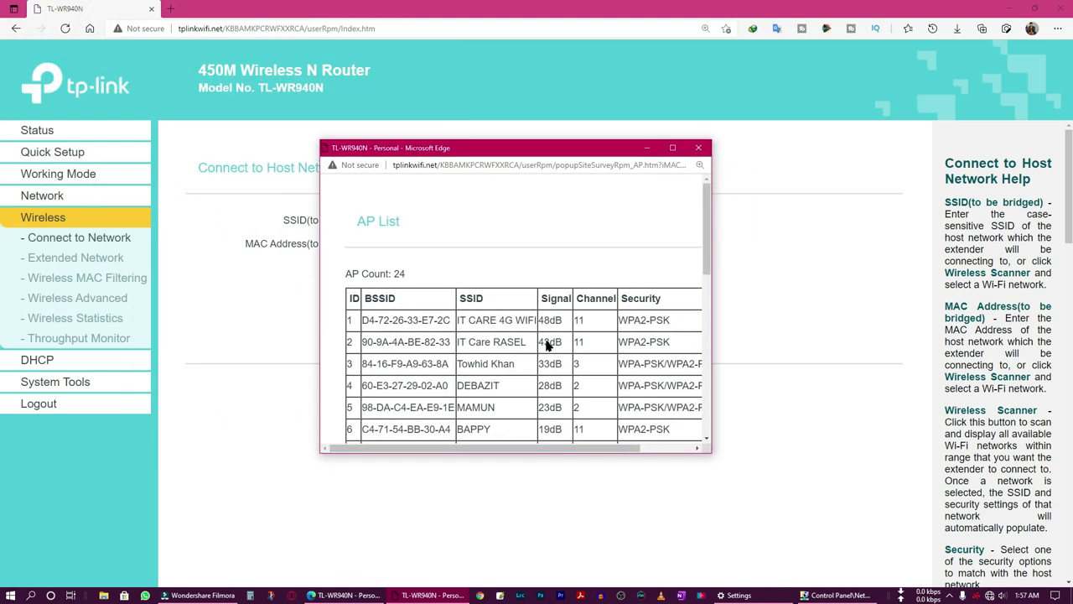
double_click(549, 159)
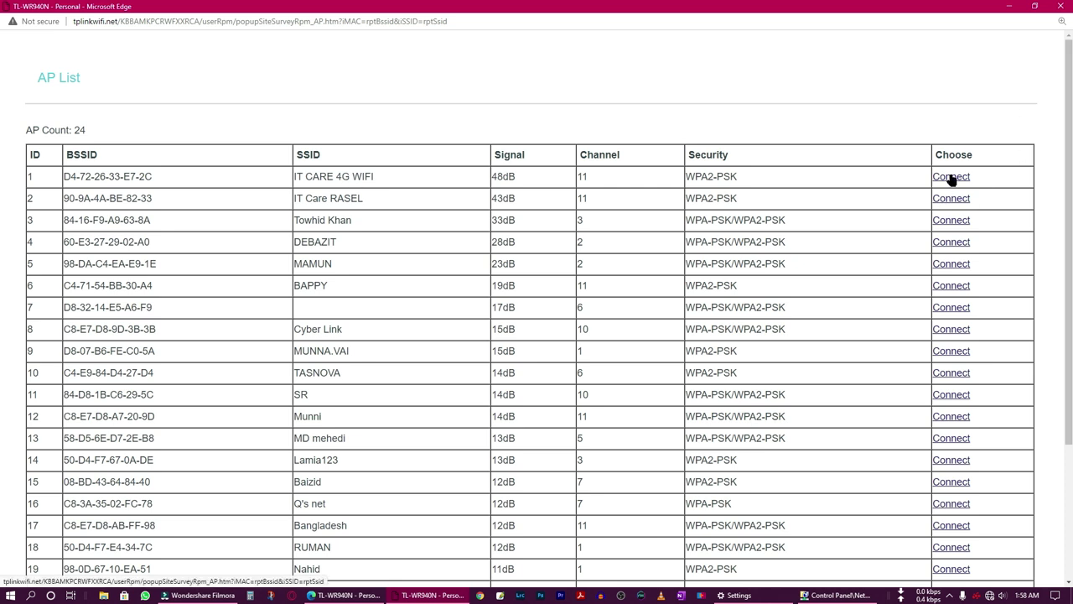
left_click(951, 177)
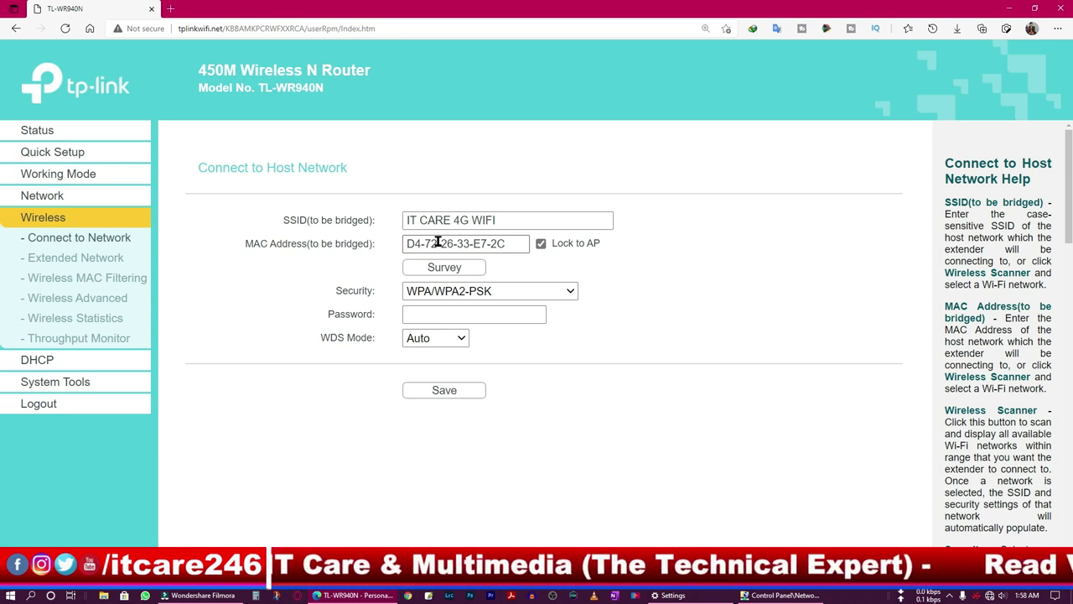
Enter the host Wi-Fi password with WPA/WPA2-PSK security and save the IT CARE 4G WIFI bridge.
left_click(435, 315)
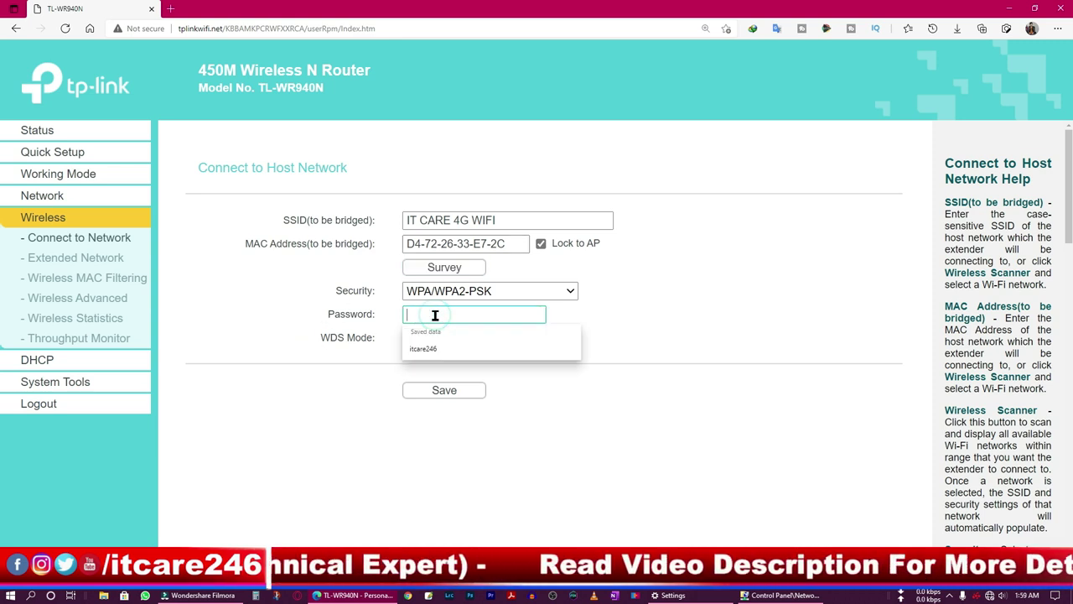
left_click(293, 426)
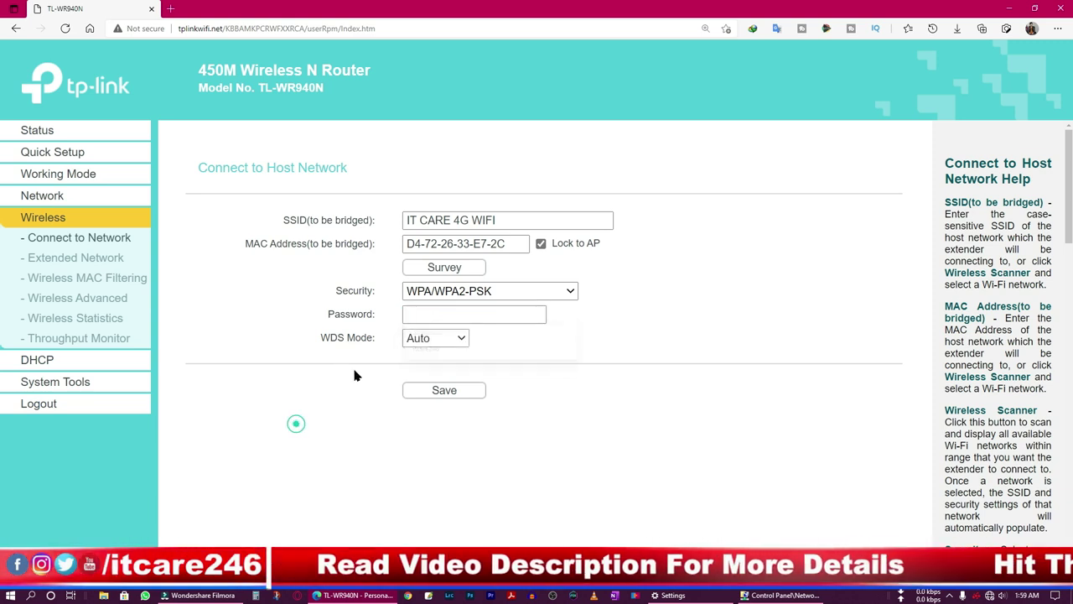
left_click(434, 313)
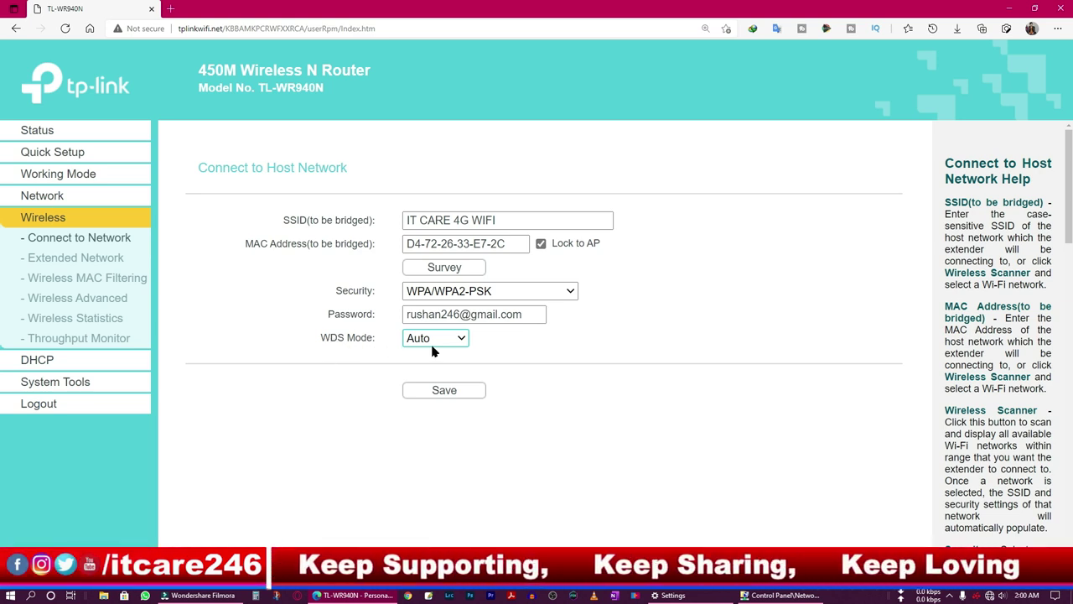
left_click(451, 398)
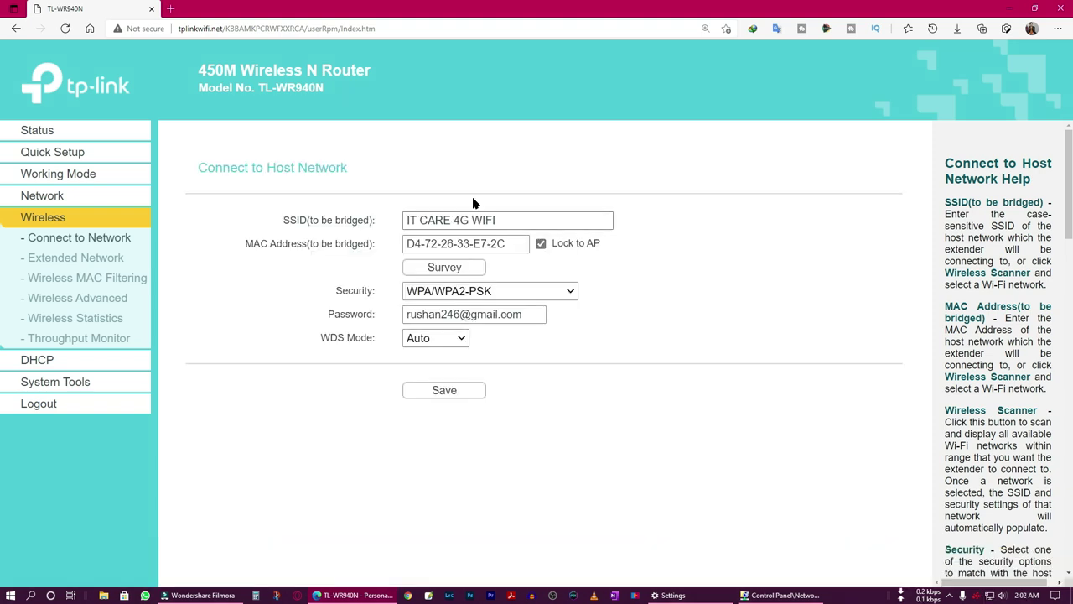
On the Extended Network page, confirm SSID IT CARE 4G WIFI, WPA/WPA2-PSK and the password, then save.
left_click(76, 259)
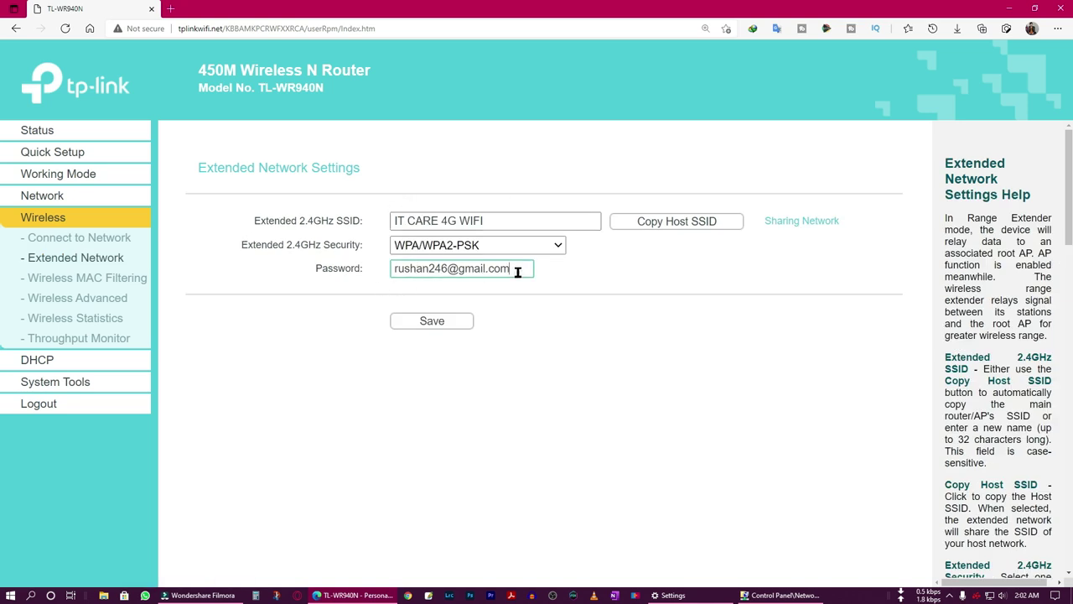
left_click_drag(517, 271, 330, 266)
left_click(742, 419)
left_click(431, 323)
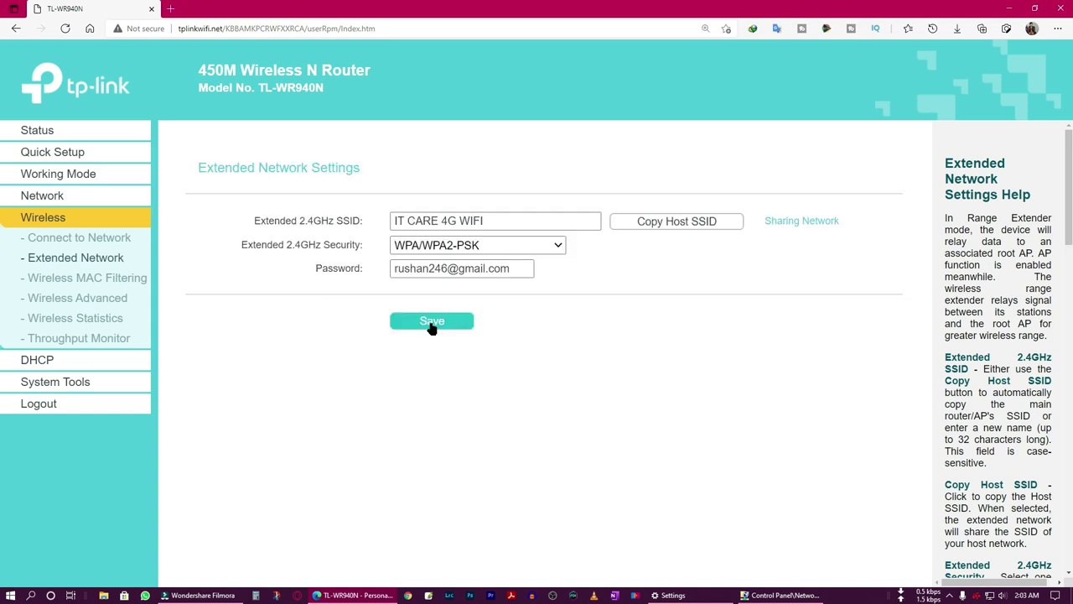